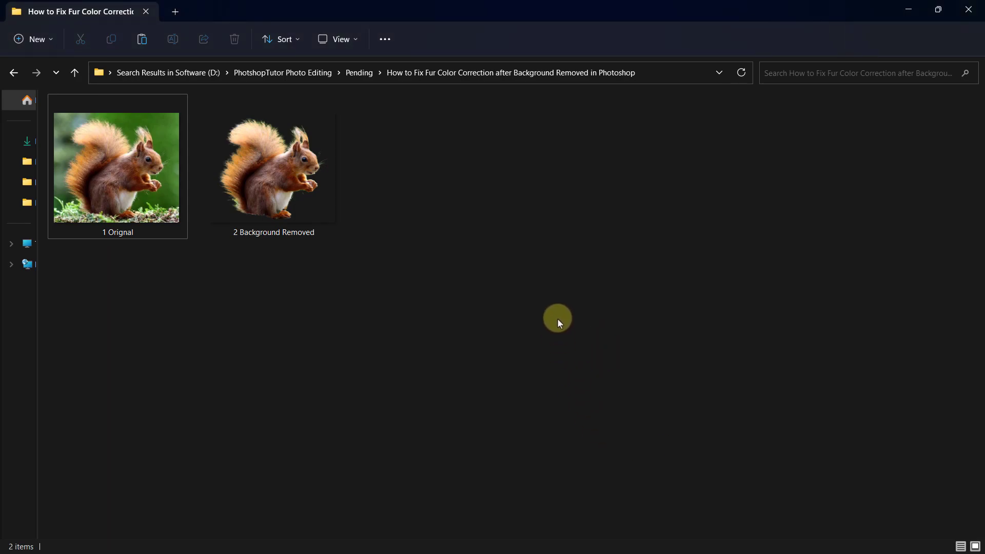
Step: Compare the original squirrel photo with its background-removed version, examining the cutout's tail, ear and head fur up close
click(108, 161)
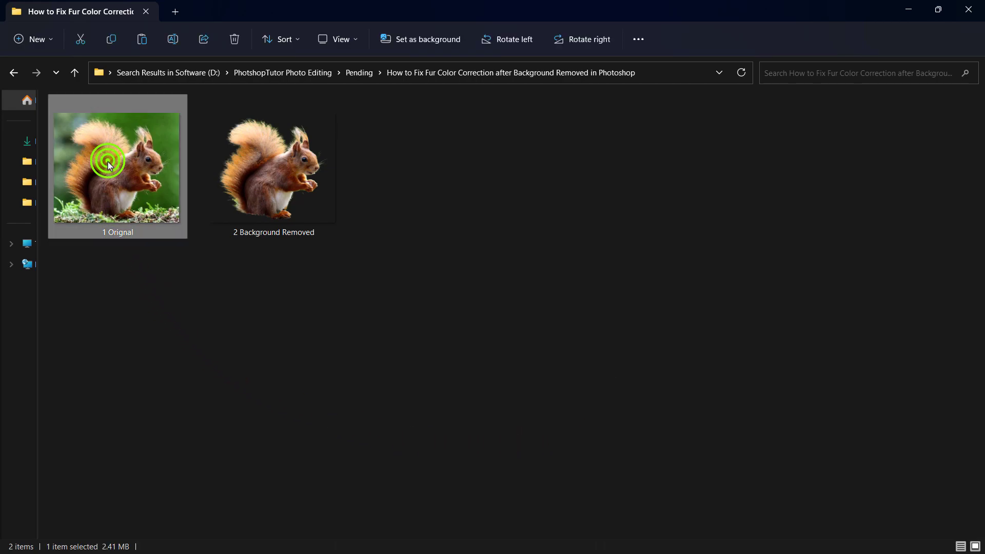
double_click(108, 163)
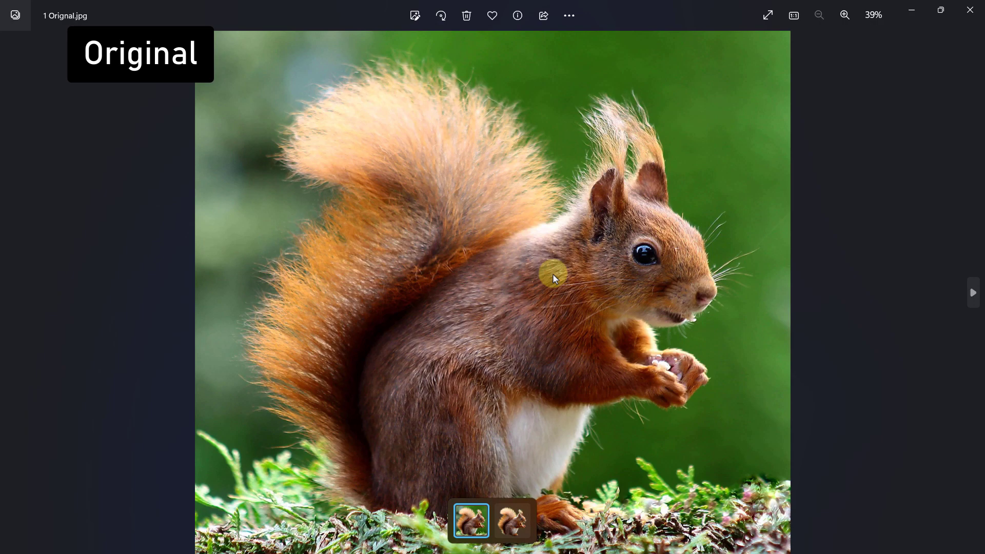
click(971, 297)
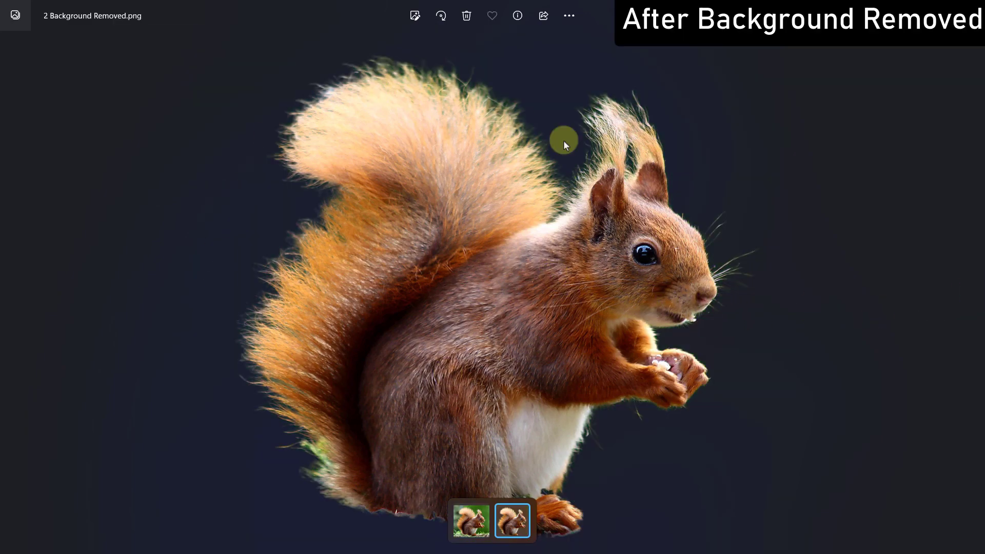
scroll(498, 73, up, 5)
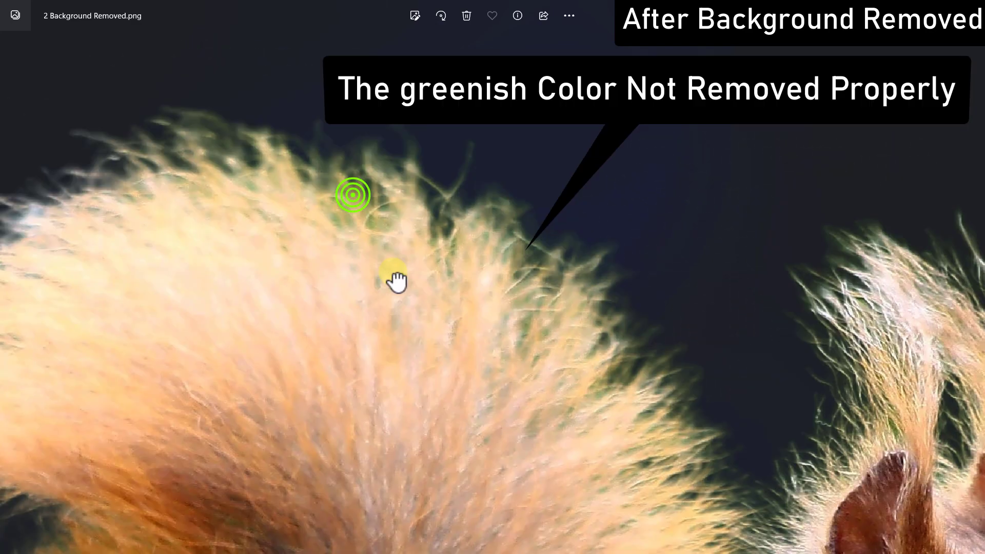
drag(756, 484, 599, 339)
drag(902, 321, 756, 226)
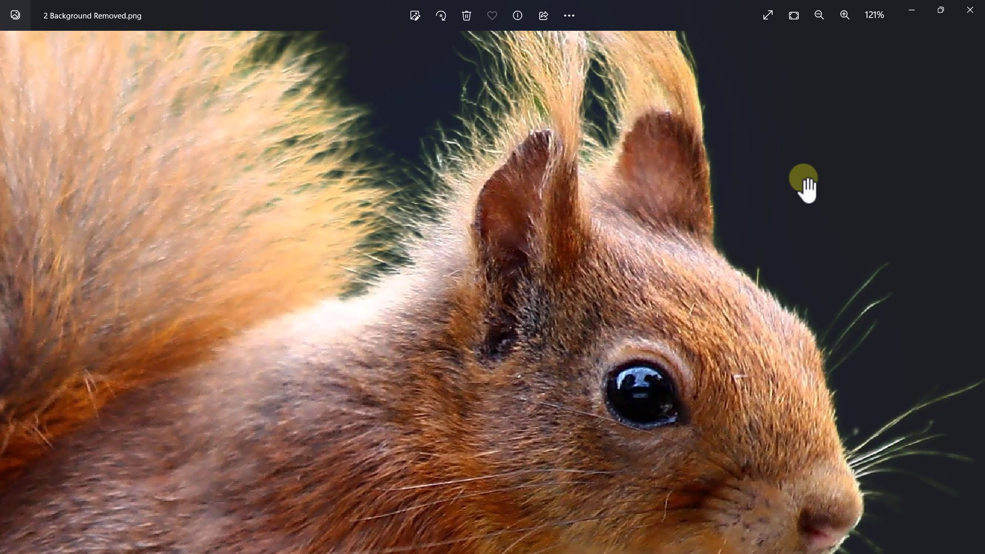
click(971, 16)
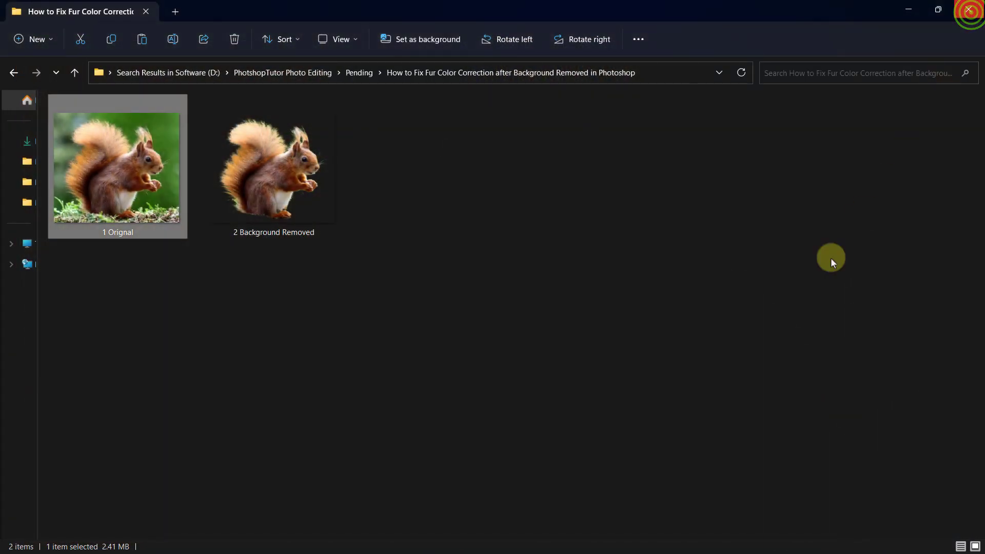
Step: Open the 2 Background Removed image in Photoshop and fit it to the screen
drag(262, 156, 559, 227)
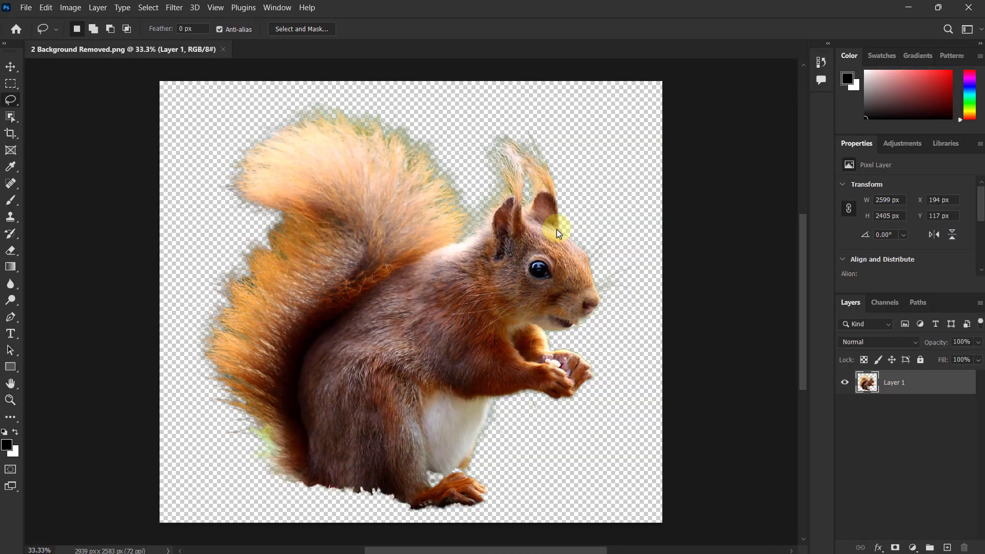
key(ctrl+0)
key(v)
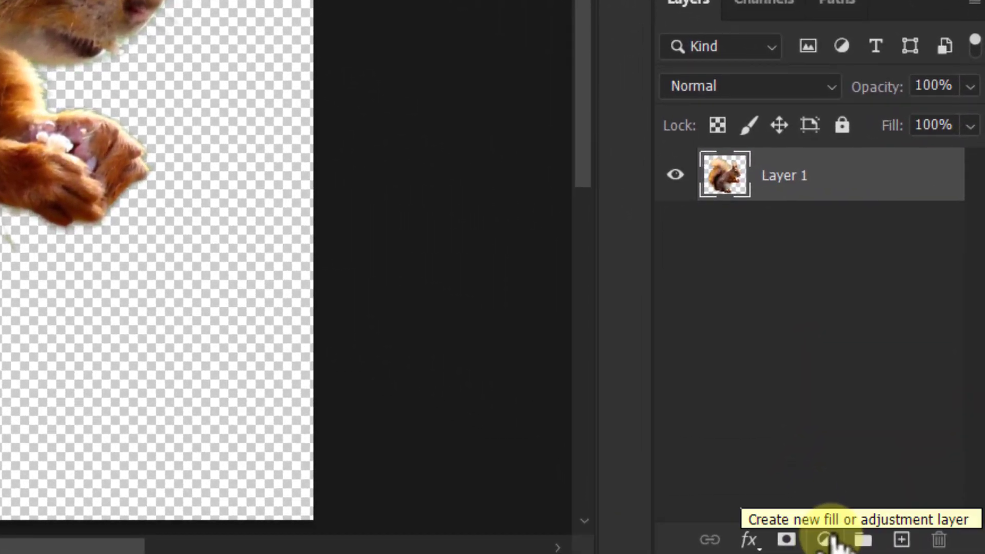
Step: Add a Solid Color fill layer in black (000000) and place it beneath the squirrel layer
click(826, 540)
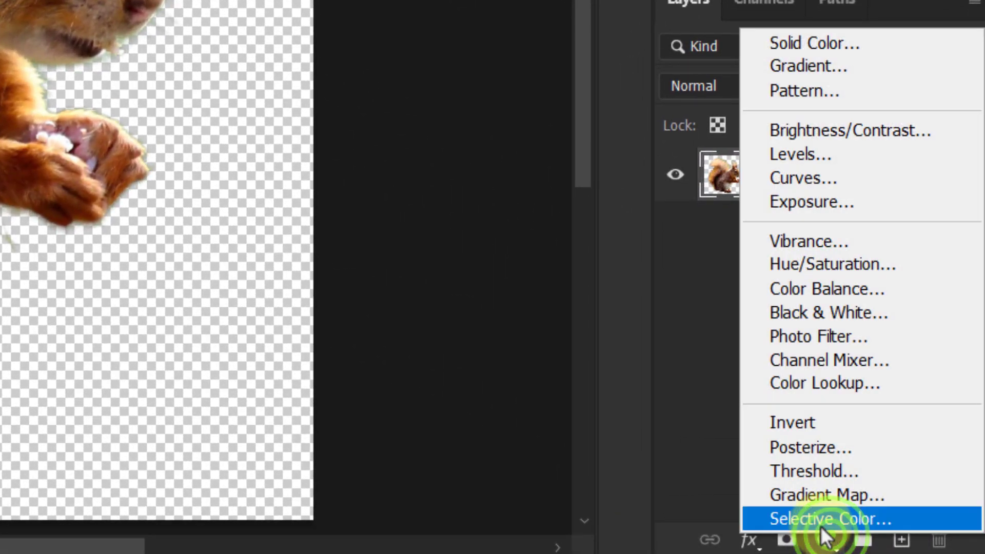
click(809, 48)
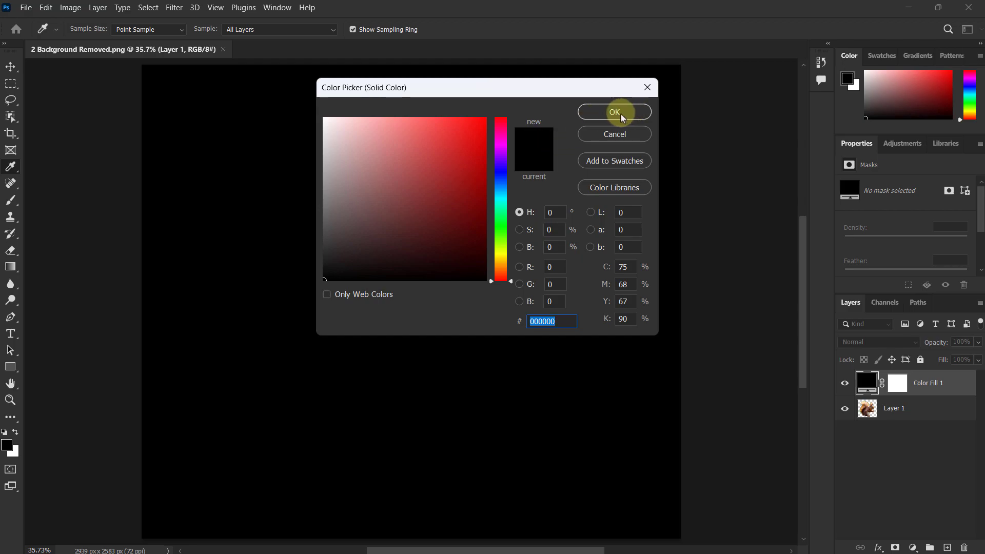
click(622, 113)
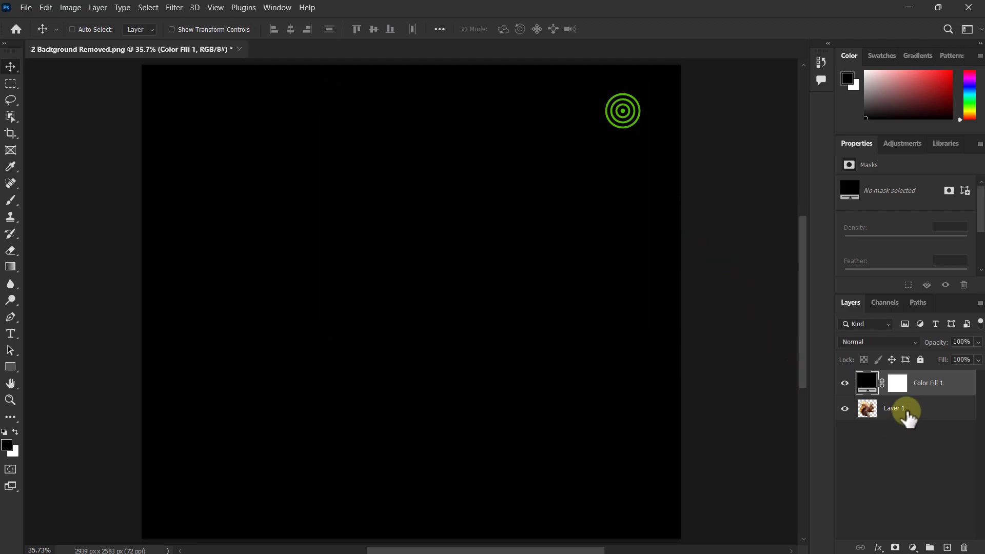
click(953, 381)
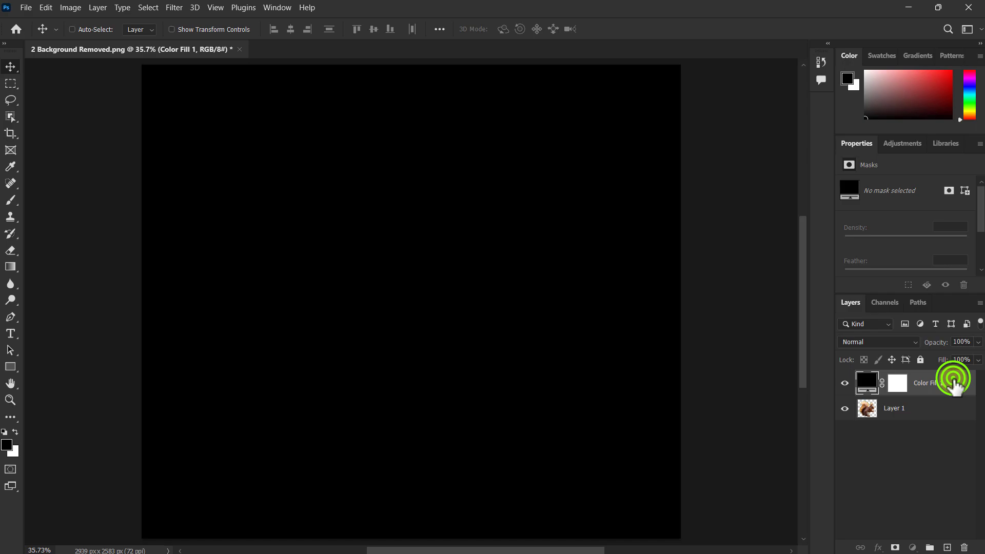
drag(953, 380, 951, 423)
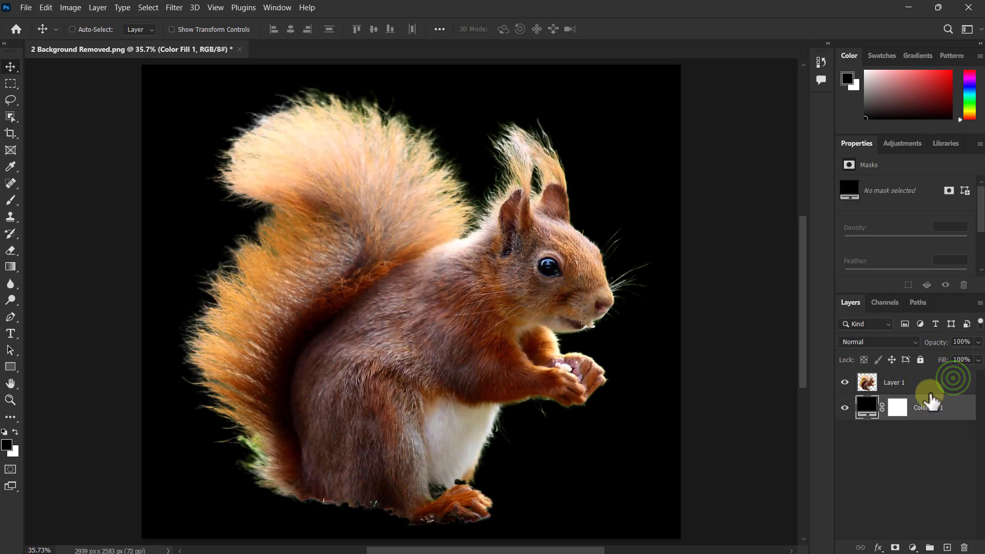
Step: Convert the squirrel layer, Layer 1, to a Smart Object
click(930, 385)
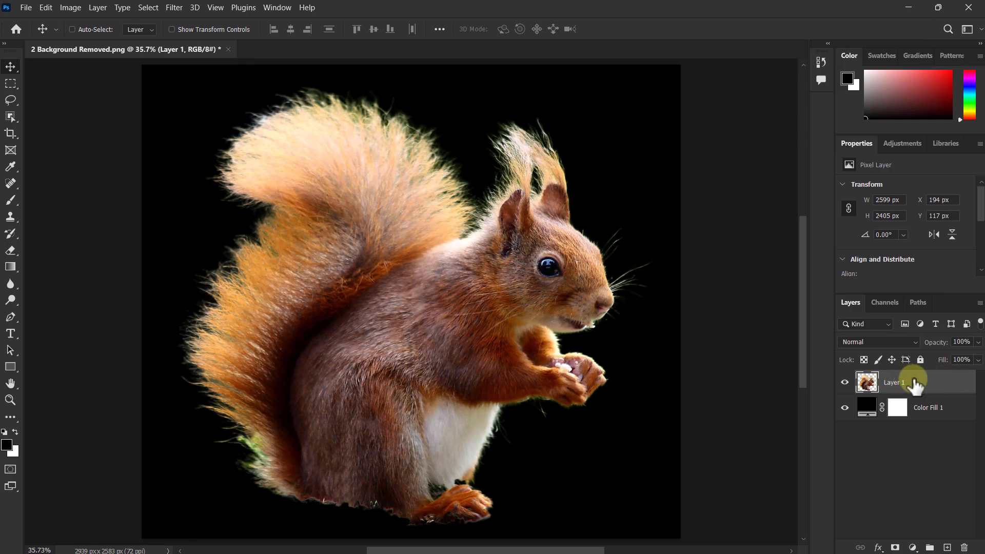
right_click(914, 384)
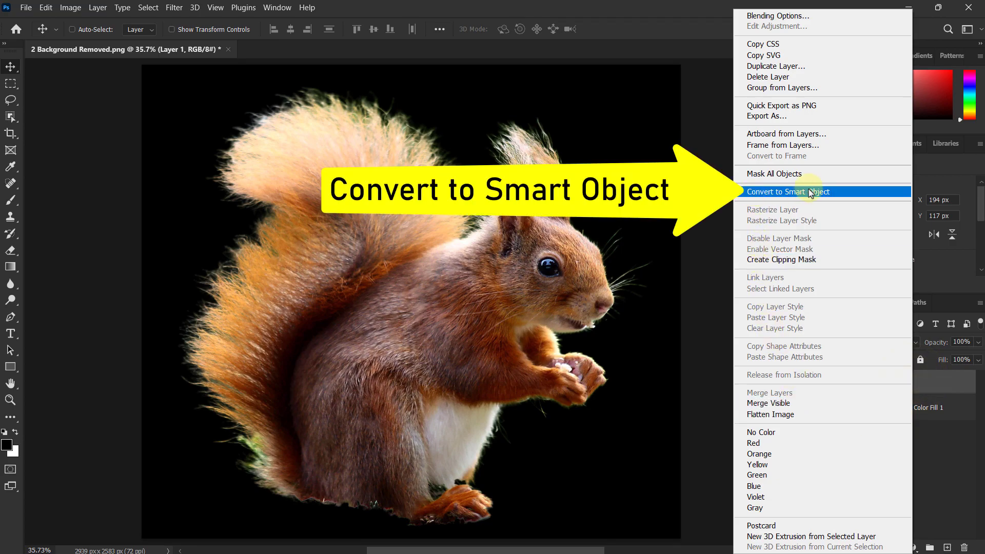
click(779, 193)
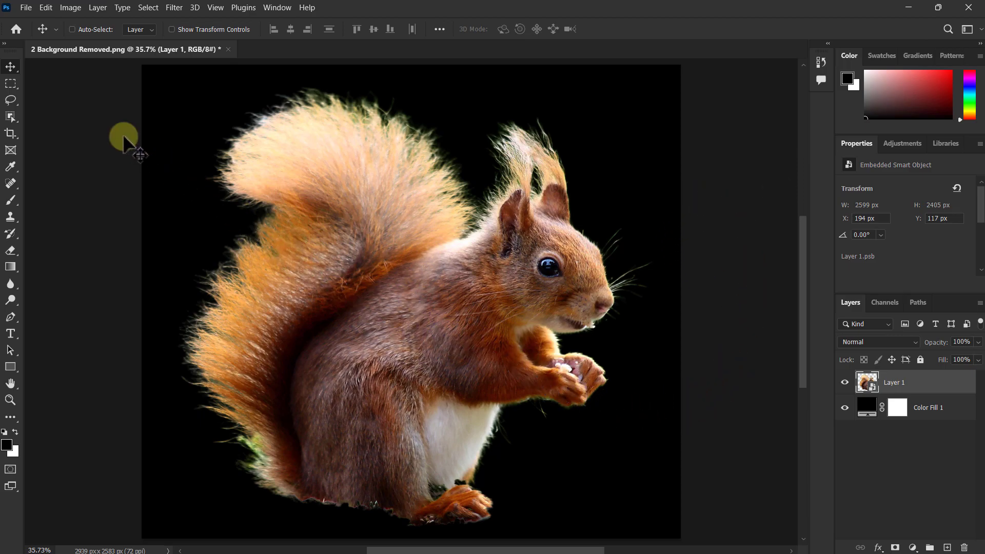
Step: Apply a Black & White adjustment with the Default preset to the squirrel Smart Object and invert its filter mask to black
click(72, 7)
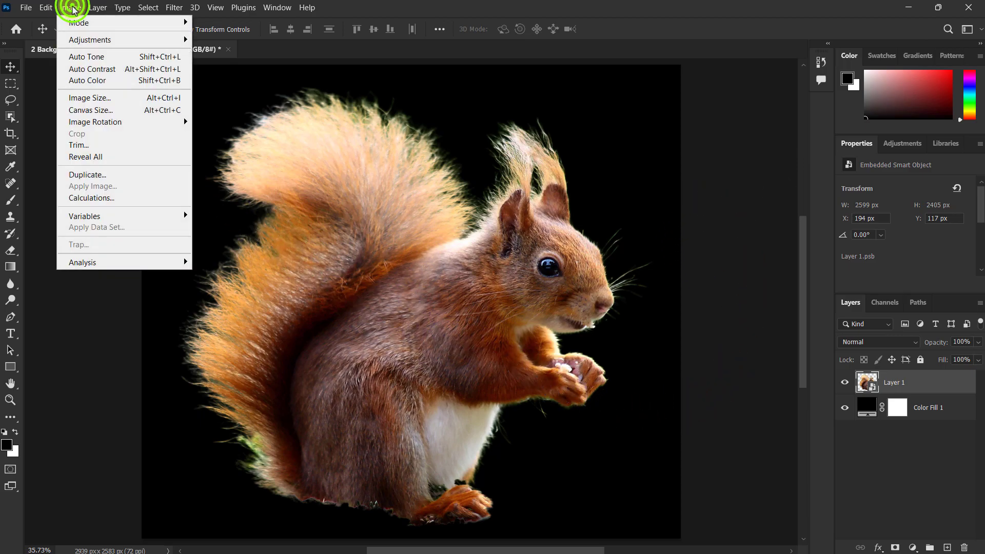
click(83, 39)
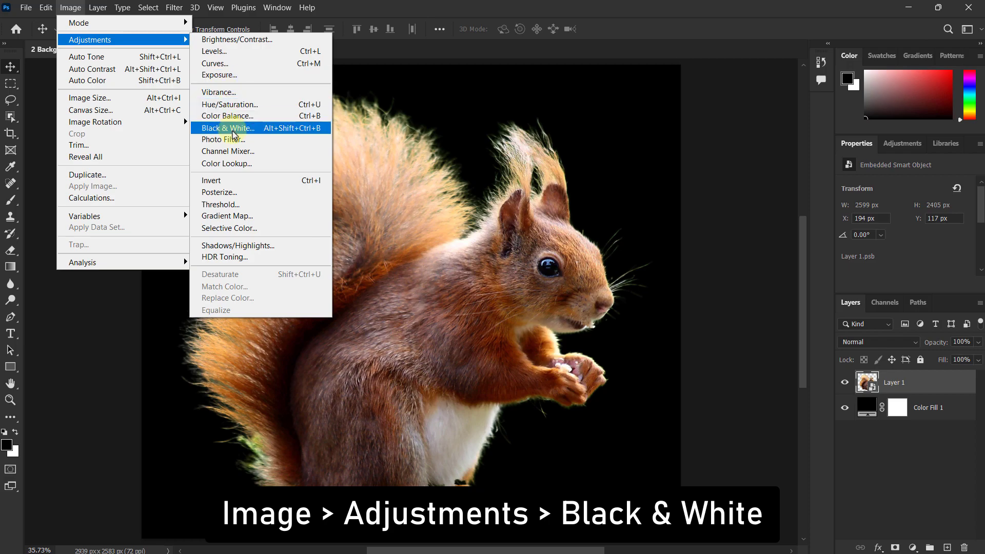
click(251, 129)
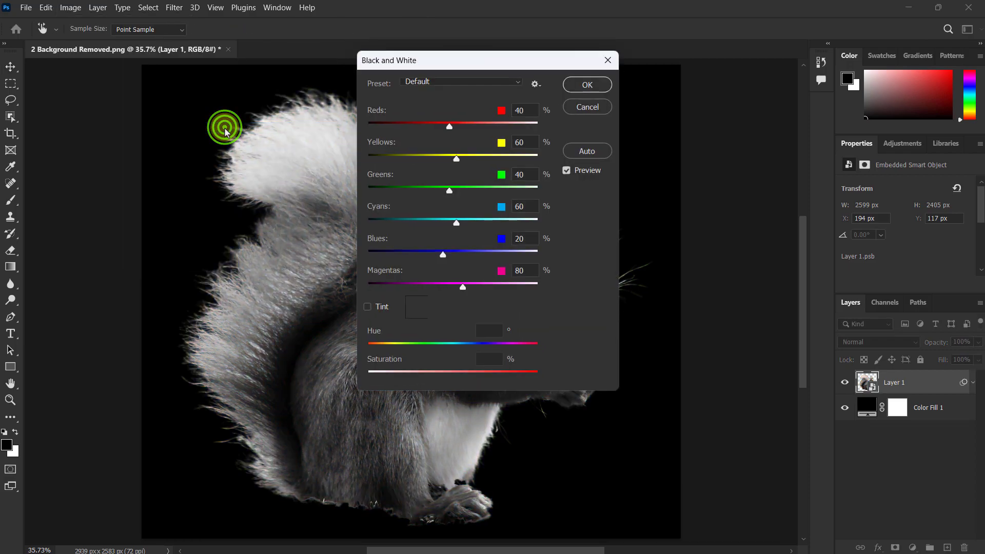
click(586, 85)
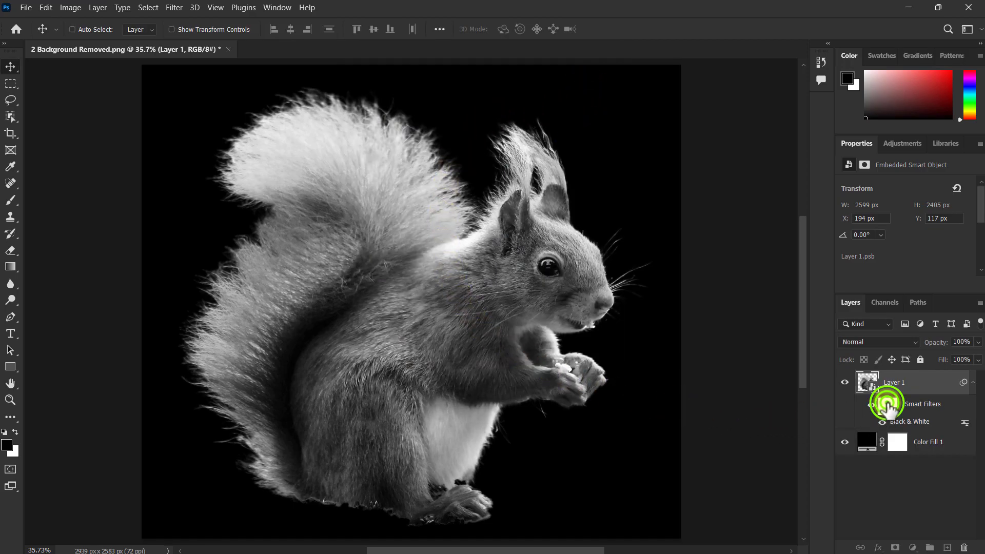
click(887, 404)
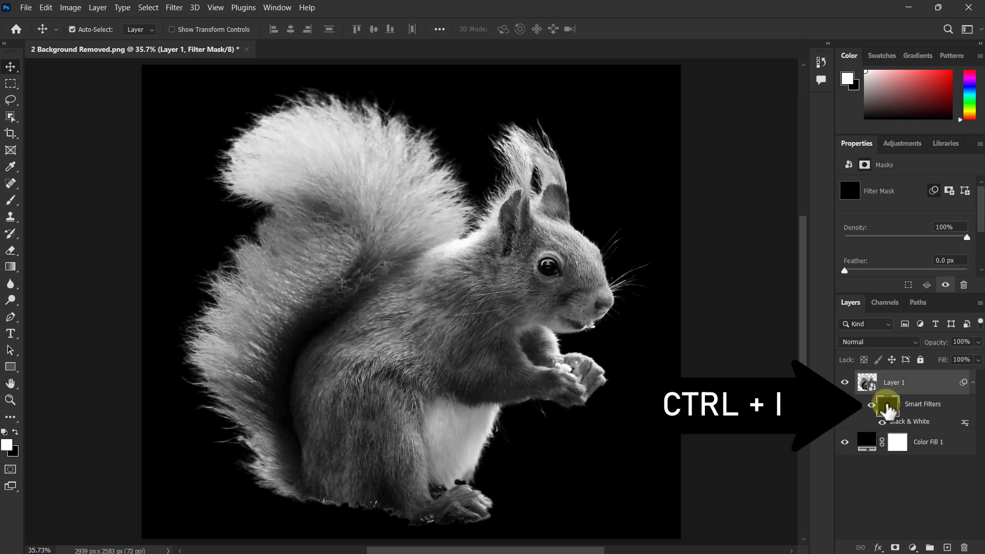
key(ctrl+i)
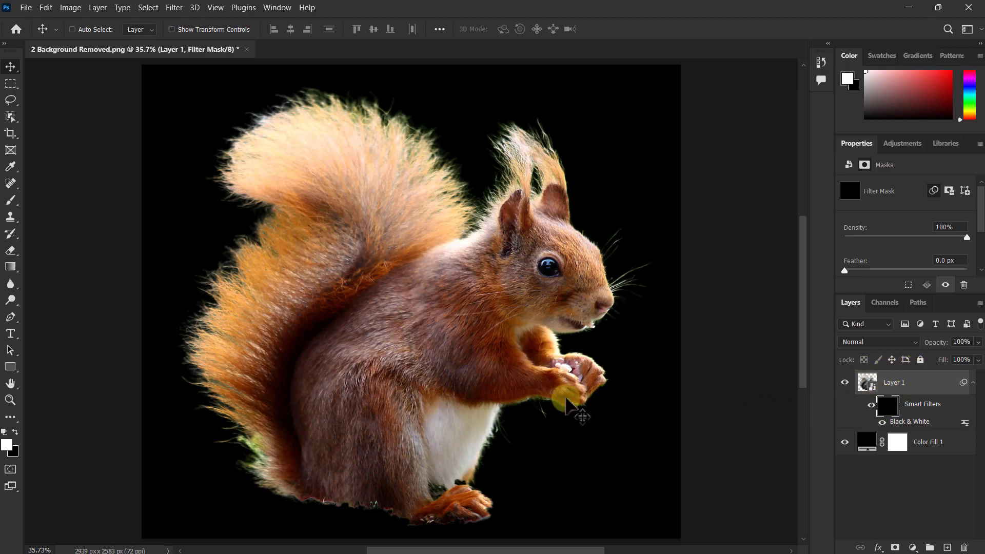
Step: Paint white with a soft Brush on the filter mask along the tail's whole outer edge to neutralize the green fringe
click(11, 201)
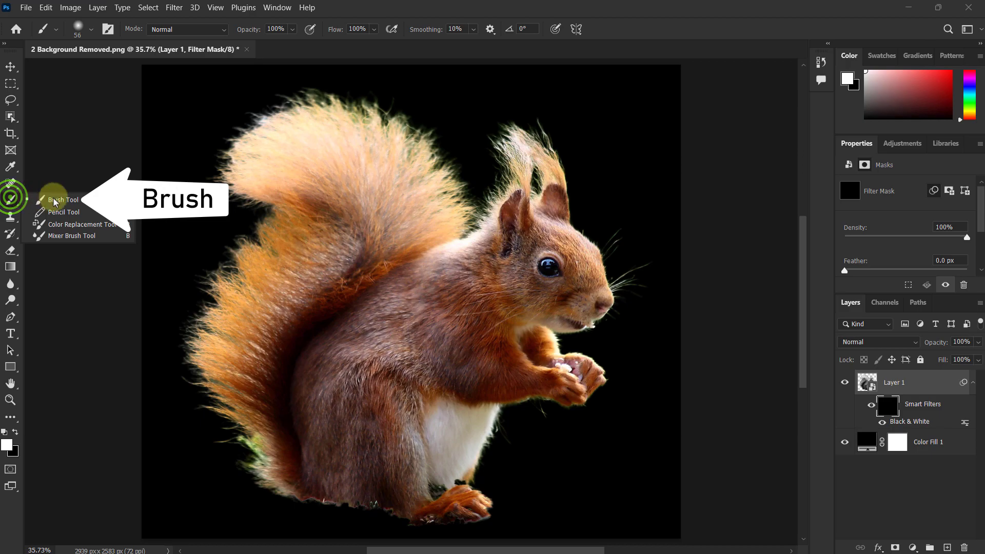
click(77, 199)
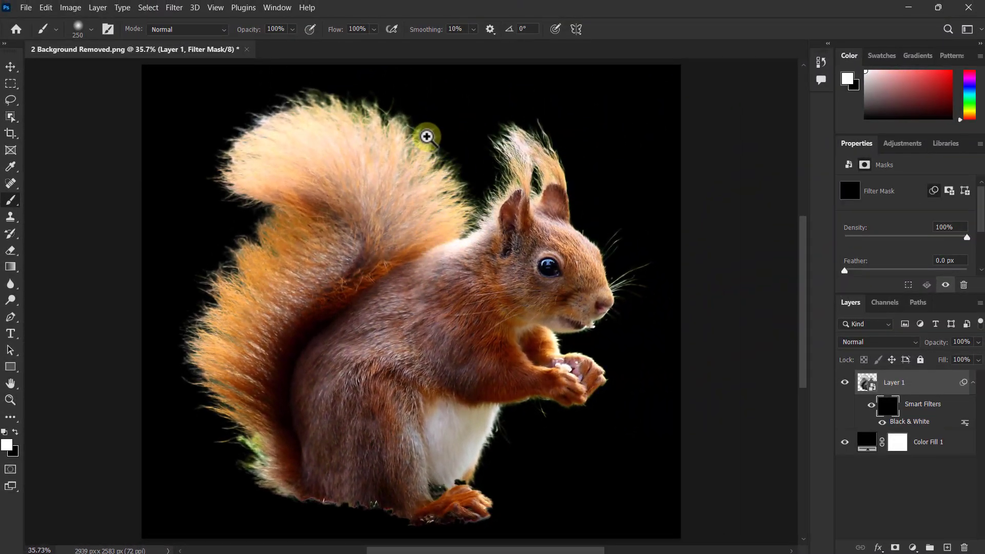
drag(426, 136, 475, 136)
drag(475, 169, 508, 288)
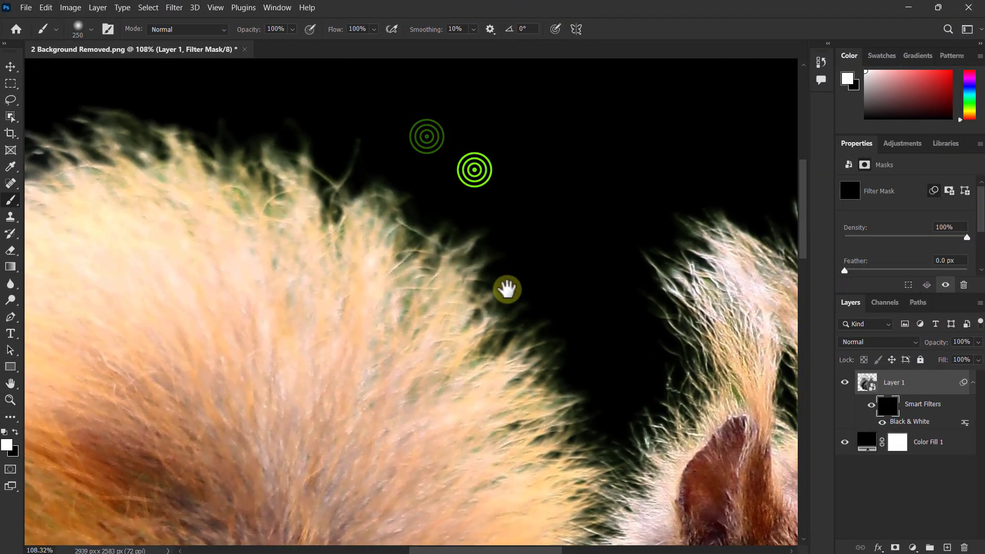
drag(476, 211, 413, 276)
mouse_move(490, 250)
mouse_down()
mouse_move(479, 251)
mouse_move(527, 243)
mouse_up()
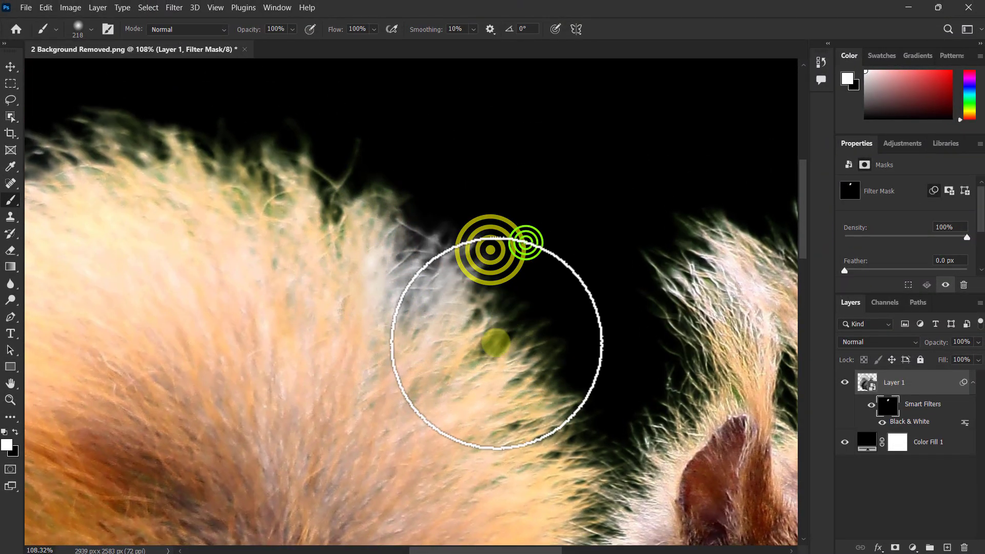
drag(385, 234, 218, 160)
mouse_move(282, 215)
mouse_down()
mouse_move(461, 262)
mouse_move(637, 285)
mouse_up()
mouse_move(739, 244)
mouse_down()
mouse_move(686, 218)
mouse_move(449, 174)
mouse_move(614, 202)
mouse_move(220, 221)
mouse_move(478, 197)
mouse_move(173, 319)
mouse_up()
drag(259, 284, 141, 456)
mouse_move(152, 441)
mouse_down()
mouse_move(290, 216)
mouse_move(303, 175)
mouse_move(410, 300)
mouse_move(399, 297)
mouse_up()
drag(482, 301, 393, 361)
mouse_move(433, 350)
mouse_down()
mouse_move(303, 389)
mouse_move(461, 358)
mouse_move(248, 408)
mouse_up()
mouse_move(382, 452)
mouse_down()
mouse_move(339, 380)
mouse_move(318, 317)
mouse_up()
drag(385, 290, 376, 284)
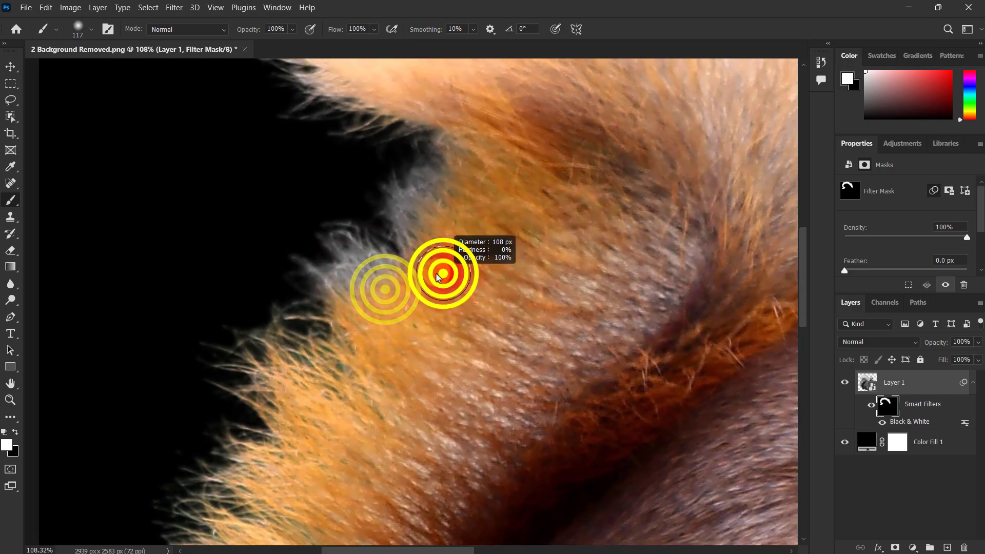
mouse_move(311, 321)
mouse_down()
mouse_move(492, 206)
mouse_move(403, 230)
mouse_up()
mouse_move(391, 249)
mouse_down()
mouse_move(378, 189)
mouse_move(354, 390)
mouse_up()
scroll(322, 231, down, 5)
drag(306, 272, 339, 281)
drag(392, 319, 433, 372)
scroll(440, 391, up, 4)
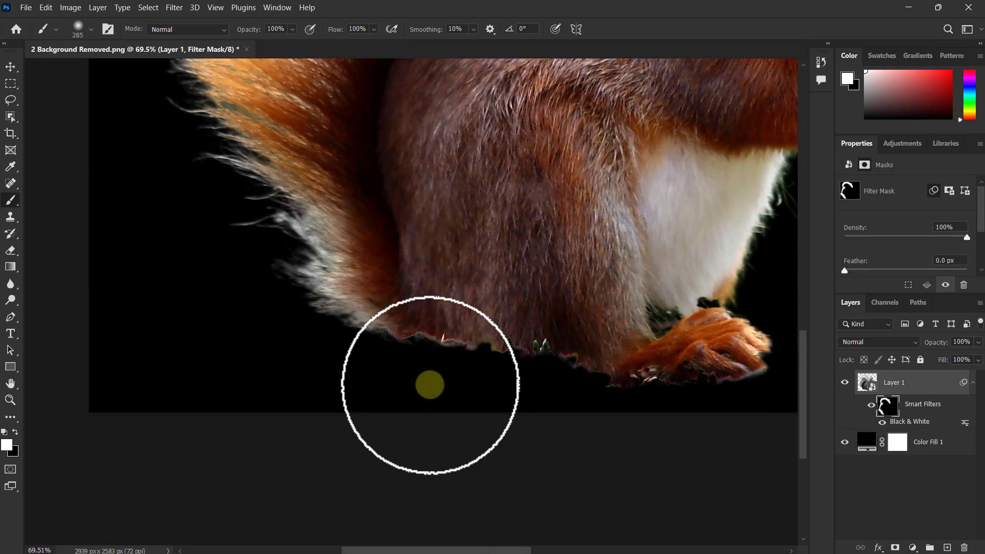
Step: Paint white on the filter mask along the squirrel's bottom edge and the green patches around its foot
drag(405, 342, 325, 337)
scroll(328, 338, up, 5)
drag(421, 359, 391, 358)
mouse_move(391, 358)
mouse_down()
mouse_move(507, 393)
mouse_move(642, 411)
mouse_up()
drag(660, 406, 391, 400)
scroll(361, 290, up, 5)
drag(549, 296, 510, 295)
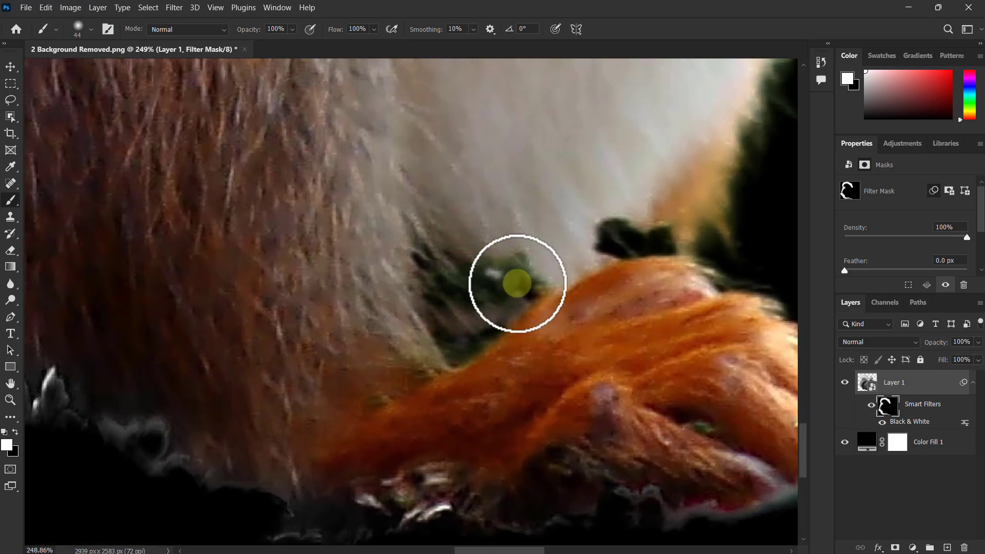
Step: Continue painting the filter mask white along the foot, the belly edge and the front paws
scroll(438, 351, down, 3)
mouse_move(770, 322)
mouse_down()
mouse_move(543, 259)
mouse_move(507, 216)
mouse_up()
drag(361, 162, 413, 394)
mouse_move(394, 152)
mouse_down()
mouse_move(378, 453)
mouse_move(360, 467)
mouse_up()
drag(440, 185, 470, 185)
mouse_move(470, 185)
mouse_down()
mouse_move(461, 255)
mouse_move(531, 378)
mouse_up()
mouse_move(507, 126)
mouse_down()
mouse_move(374, 337)
mouse_move(626, 334)
mouse_move(433, 363)
mouse_move(640, 274)
mouse_up()
scroll(692, 178, up, 3)
mouse_move(692, 177)
mouse_down()
mouse_move(601, 338)
mouse_move(287, 213)
mouse_up()
drag(272, 203, 477, 417)
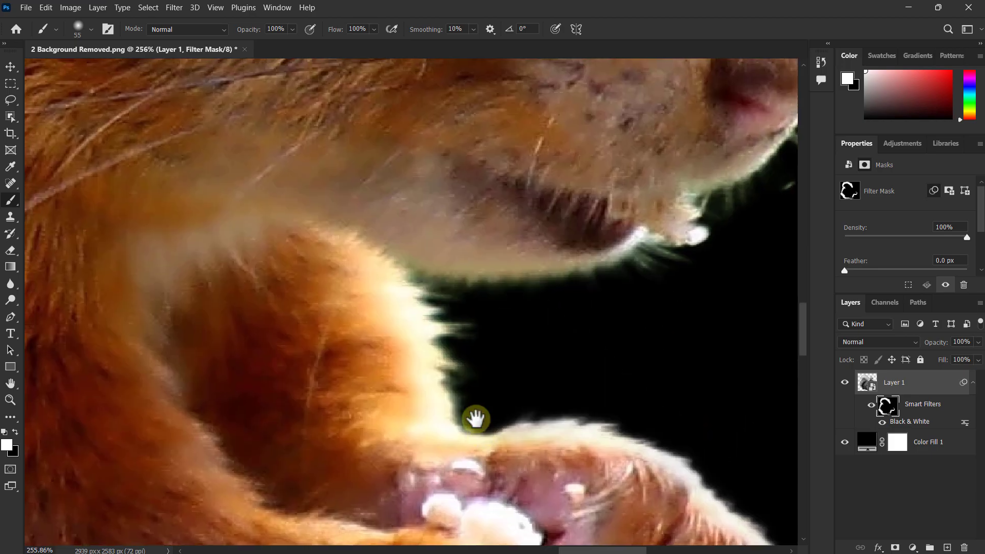
Step: Paint the filter mask white around the chin, muzzle, whiskers, head and ear tufts to desaturate the remaining green edges
drag(605, 270, 501, 398)
drag(603, 183, 485, 362)
mouse_move(580, 275)
mouse_down()
mouse_move(659, 276)
mouse_move(672, 239)
mouse_up()
drag(517, 316, 477, 317)
drag(513, 341, 472, 254)
drag(469, 205, 536, 458)
mouse_move(553, 155)
mouse_down()
mouse_move(584, 155)
mouse_move(477, 287)
mouse_up()
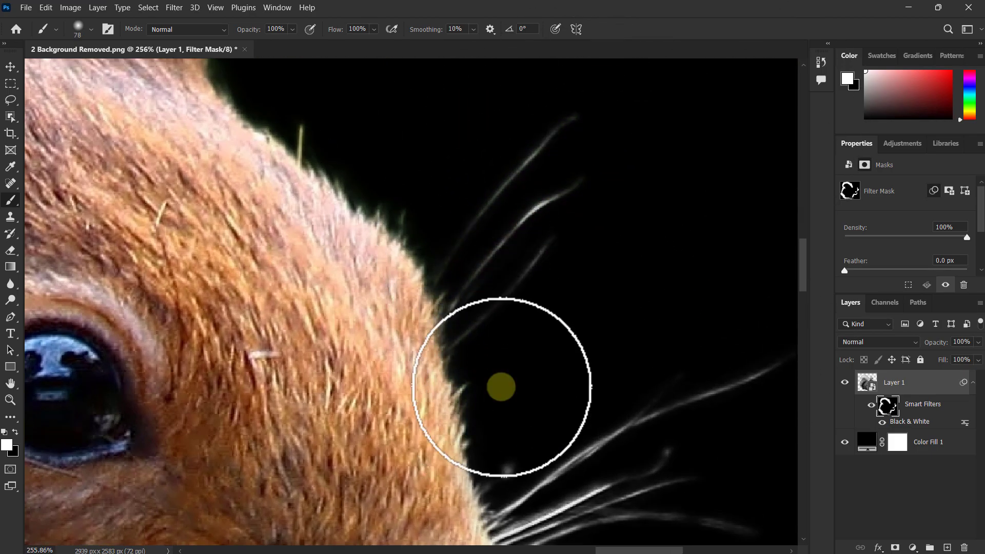
drag(303, 121, 501, 336)
drag(472, 70, 636, 441)
mouse_move(400, 88)
mouse_down()
mouse_move(620, 301)
mouse_move(214, 288)
mouse_move(259, 406)
mouse_up()
drag(259, 407, 389, 171)
mouse_move(389, 171)
mouse_down()
mouse_move(290, 508)
mouse_move(216, 436)
mouse_up()
drag(413, 262, 378, 262)
drag(442, 241, 467, 301)
mouse_move(597, 220)
mouse_down()
mouse_move(593, 187)
mouse_move(605, 242)
mouse_up()
drag(414, 243, 316, 253)
drag(328, 441, 395, 369)
drag(428, 320, 445, 321)
drag(443, 318, 454, 348)
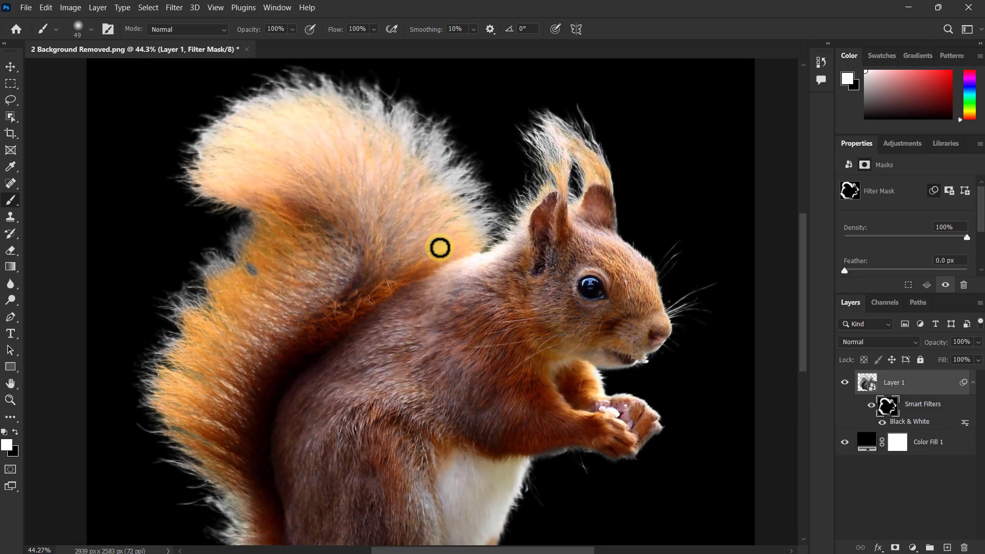
Step: Add a new empty layer above the squirrel layer and select it
click(11, 68)
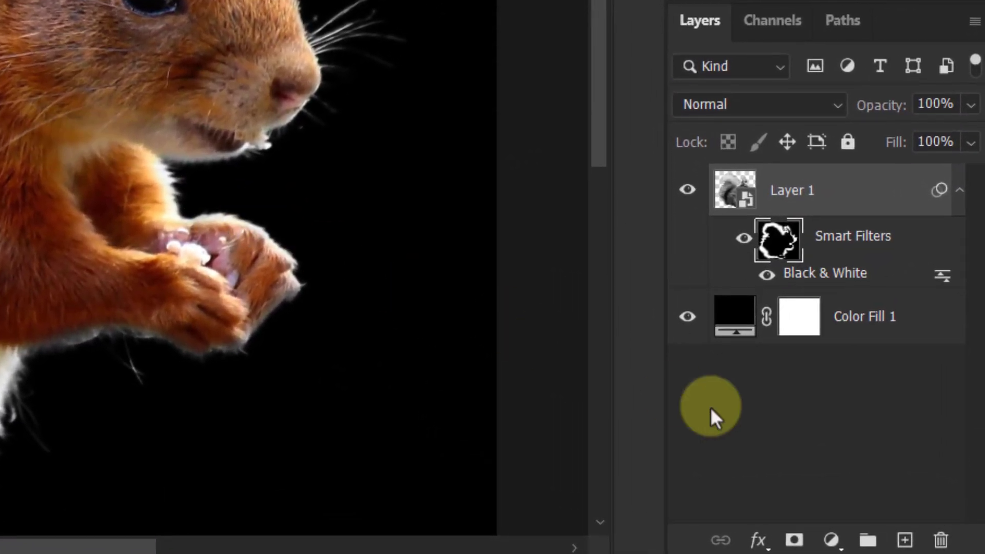
click(904, 539)
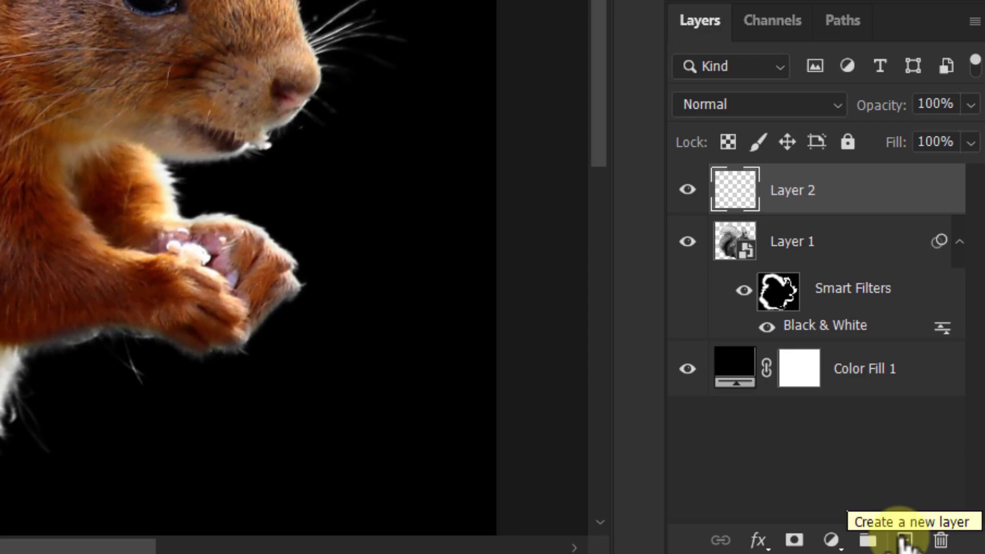
click(832, 187)
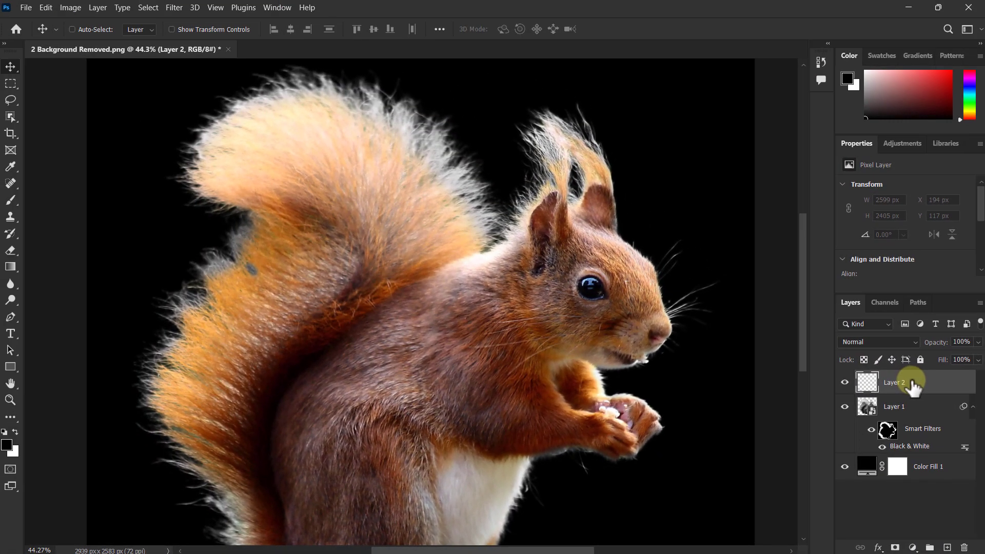
Step: Clip the new empty layer to the squirrel layer with a clipping mask
right_click(913, 387)
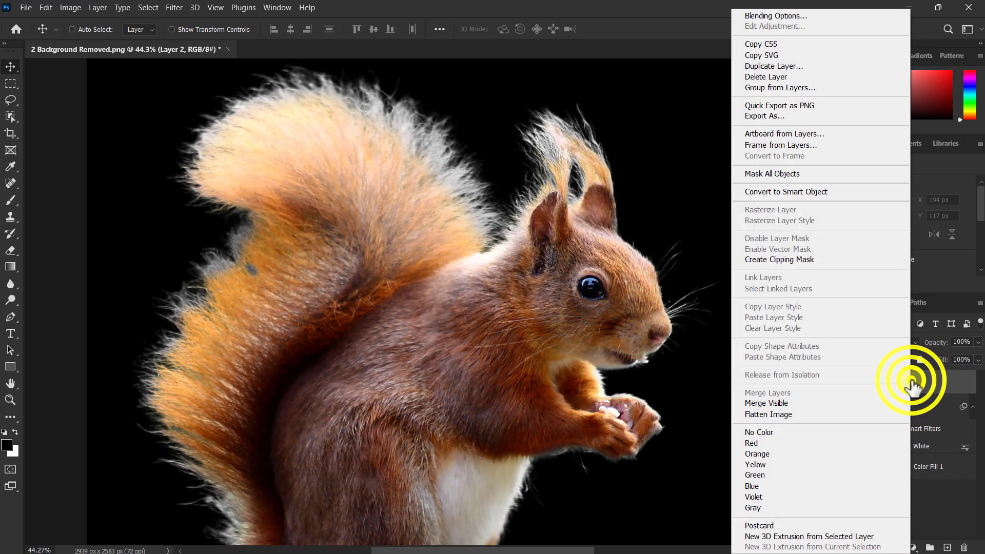
click(784, 260)
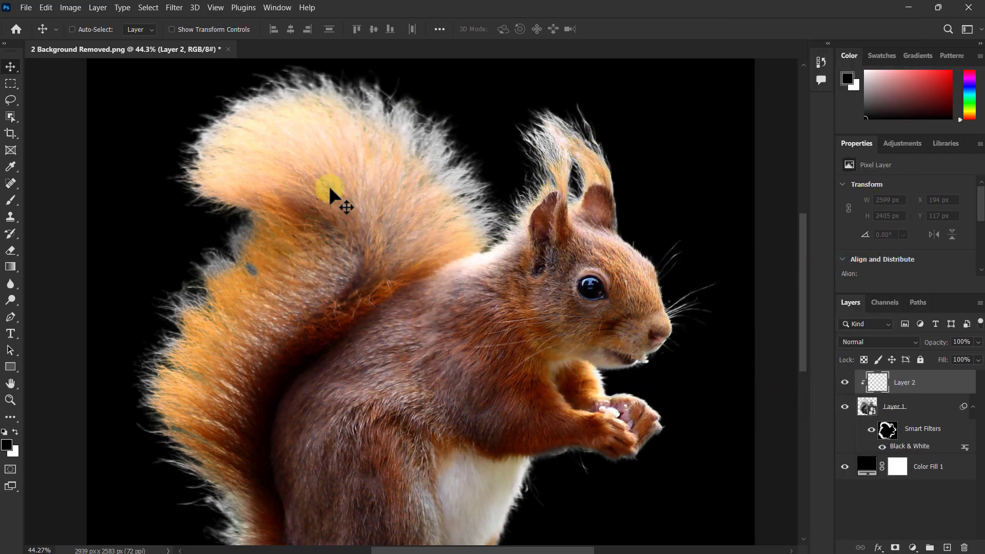
Step: Sample a light peach fur color with the Eyedropper tool from the upper tail, close to its gray edge
click(11, 167)
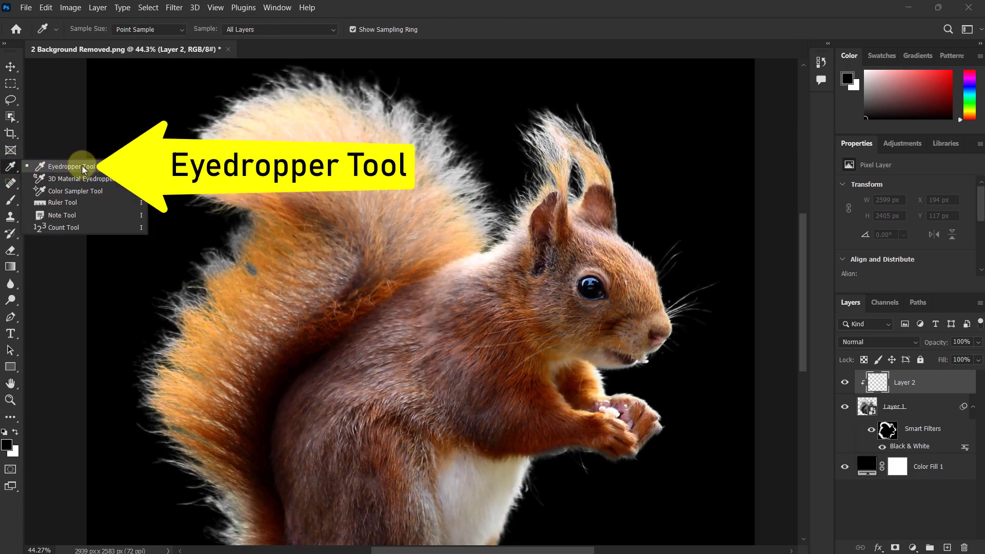
click(76, 167)
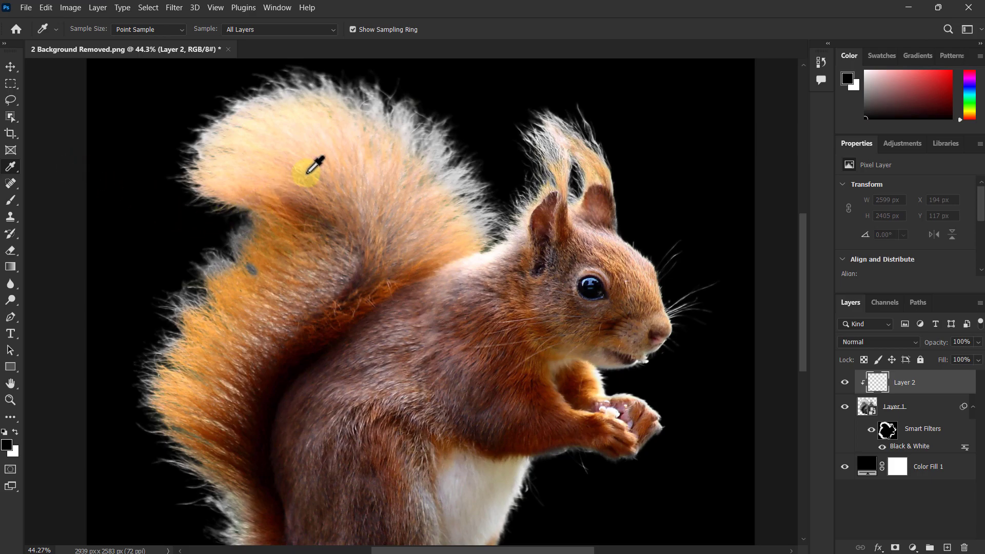
ctrl+click(396, 123)
ctrl+click(432, 131)
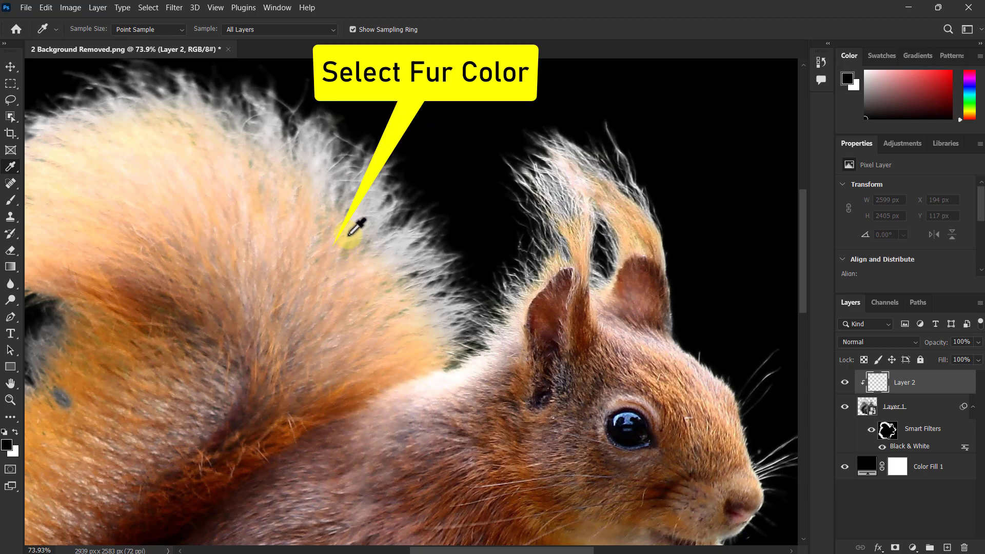
click(347, 232)
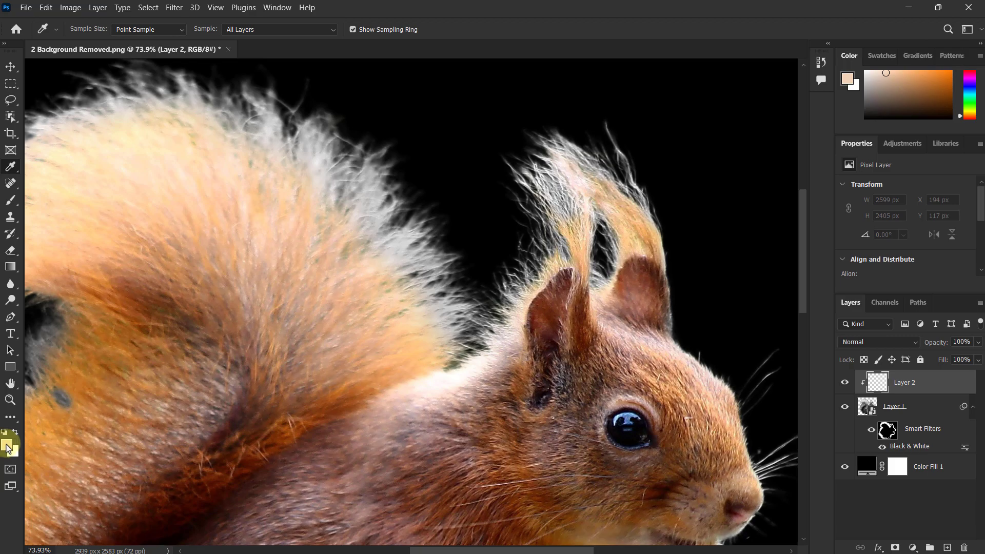
click(312, 199)
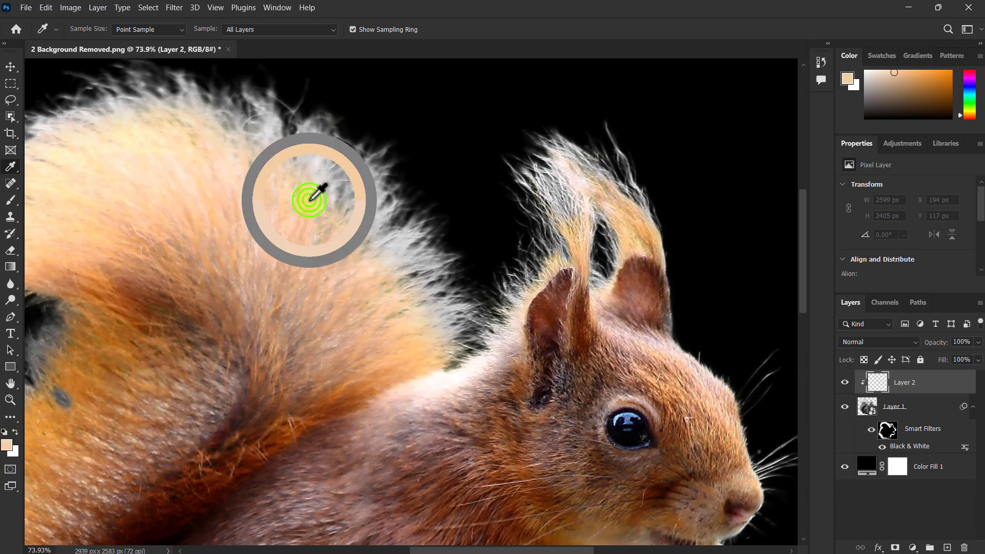
drag(315, 205, 434, 234)
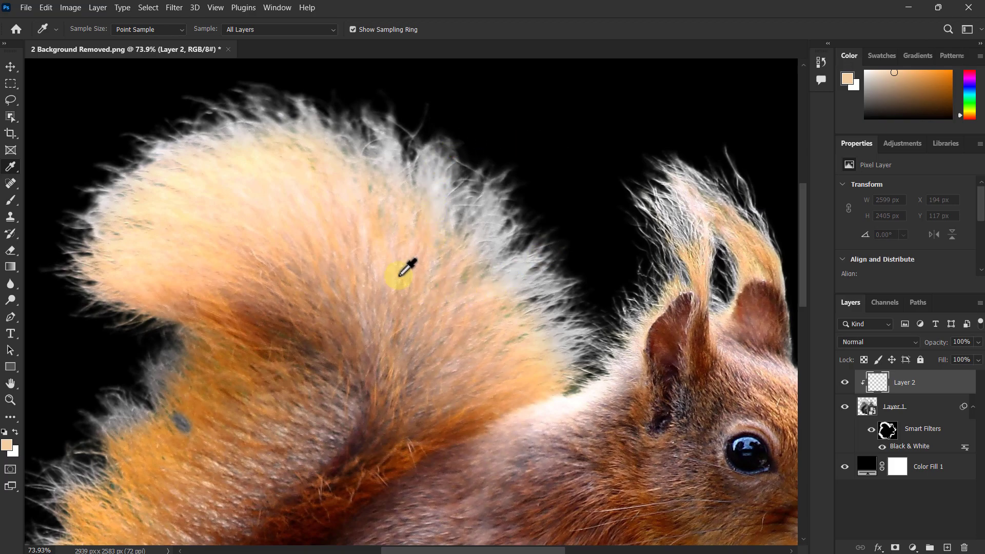
Step: Switch to the Brush tool and reduce its opacity to 25%
click(12, 205)
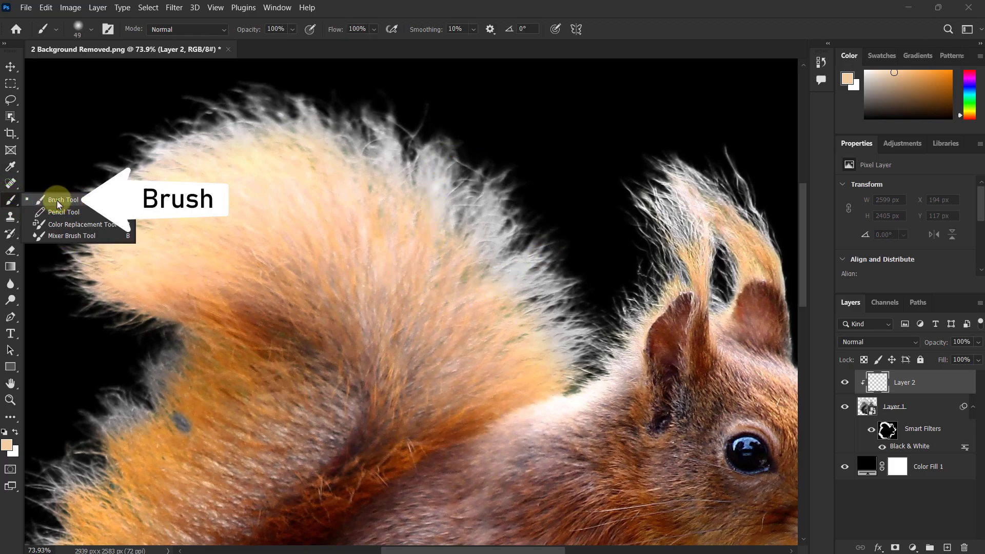
click(68, 201)
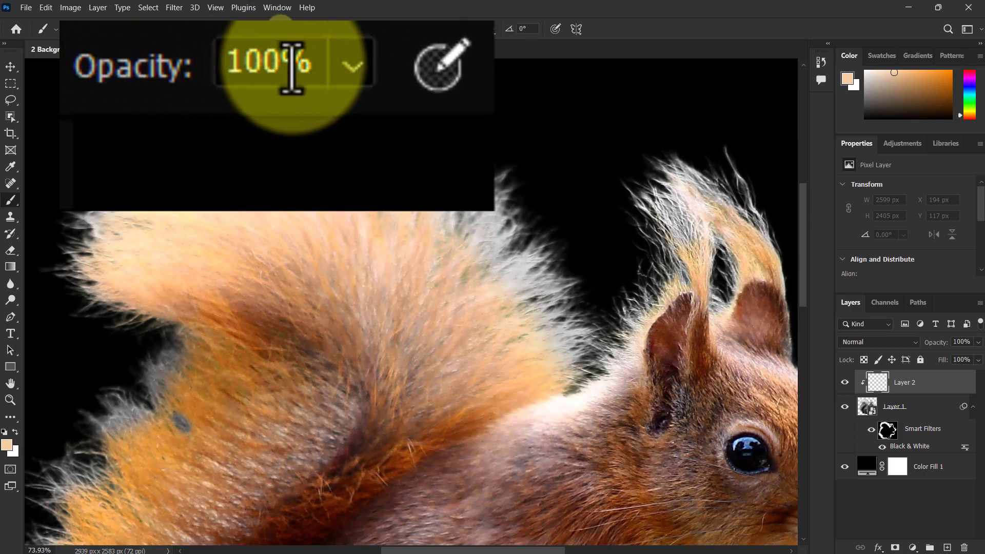
click(343, 64)
drag(410, 143, 280, 147)
drag(228, 142, 189, 143)
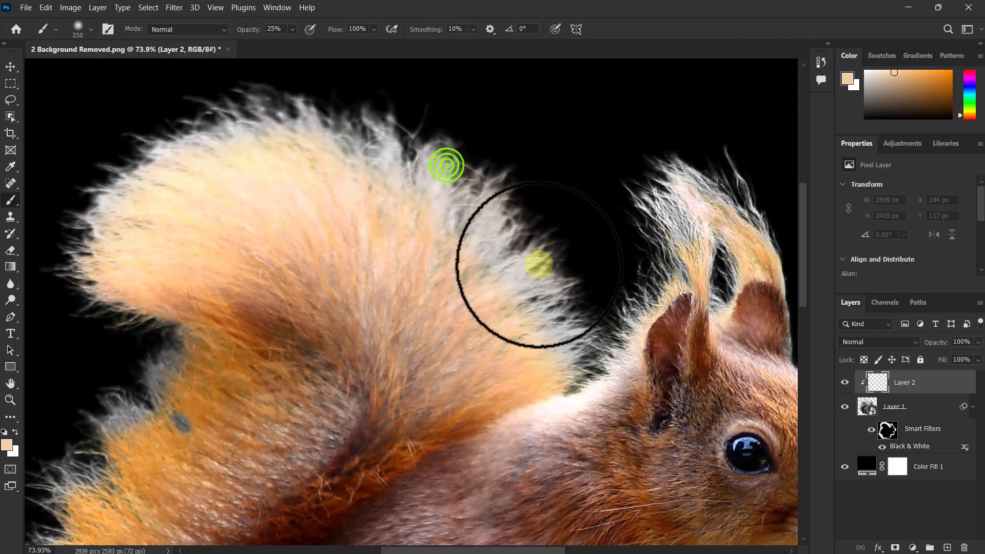
Step: Paint the light peach color over the gray fur around the upper tail's outer edge with the 250 px brush
scroll(519, 246, down, 3)
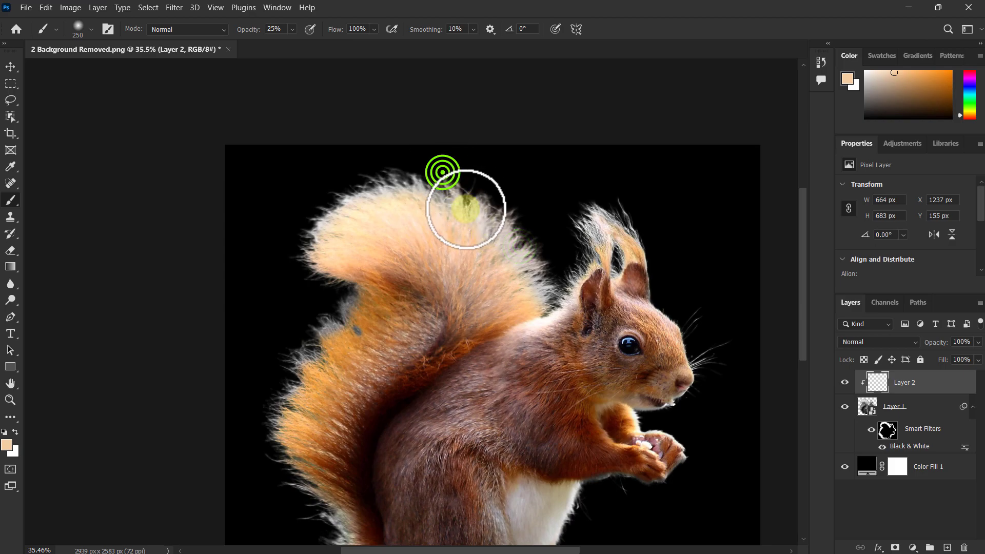
drag(426, 192, 460, 191)
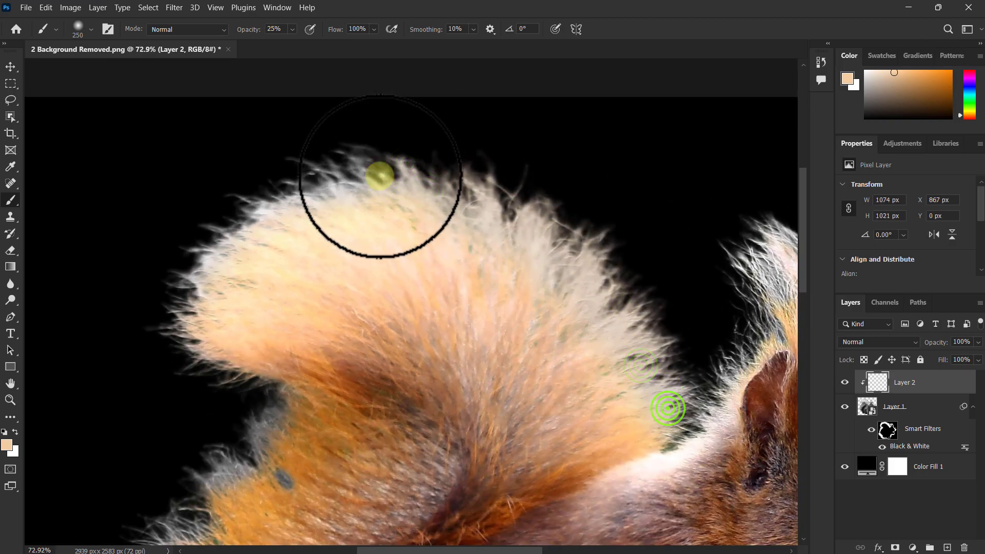
click(228, 214)
drag(171, 303, 273, 238)
click(290, 193)
click(253, 264)
drag(384, 378, 394, 349)
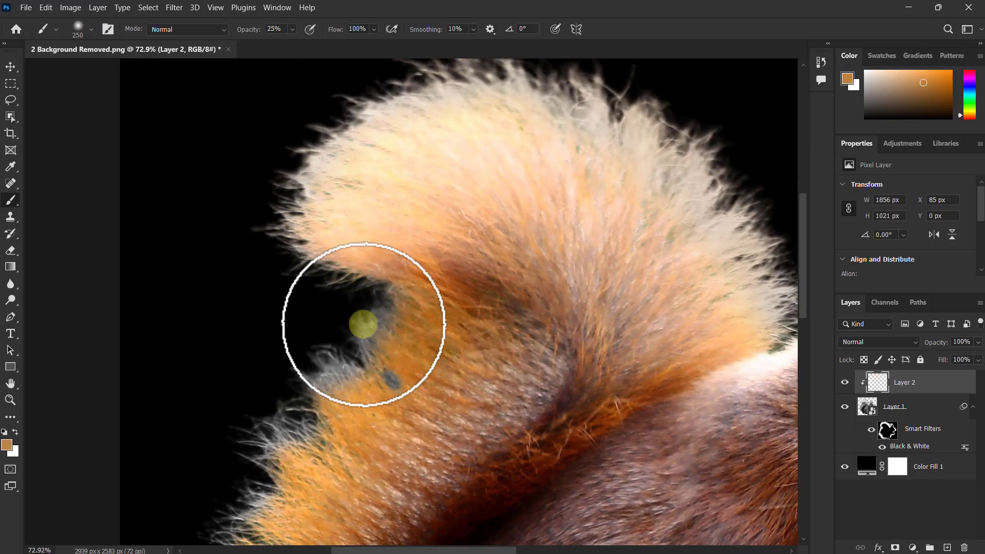
Step: Paint a sampled orange-brown over the gray patches in the tail's inward curve and along its lower outer edge
drag(297, 357, 384, 244)
key(bracketleft)
key(bracketleft)
click(428, 269)
drag(405, 331, 414, 186)
click(348, 451)
mouse_move(419, 451)
mouse_down()
mouse_move(349, 357)
mouse_move(354, 410)
mouse_move(313, 290)
mouse_move(528, 452)
mouse_up()
Step: Sample matching fur colors and tint the remaining gray edges along the tail base, the squirrel's underside and the foot
alt+click(419, 377)
alt+click(332, 265)
alt+click(363, 391)
mouse_move(718, 456)
mouse_down()
mouse_move(598, 441)
mouse_move(561, 523)
mouse_up()
scroll(667, 449, up, 8)
alt+click(513, 369)
alt+click(288, 299)
alt+click(308, 359)
Step: Reduce the brush size to 95 px and tint the white belly's edge with a sampled light gray
drag(491, 327, 413, 431)
key(bracketleft)
key(bracketleft)
key(bracketleft)
key(bracketleft)
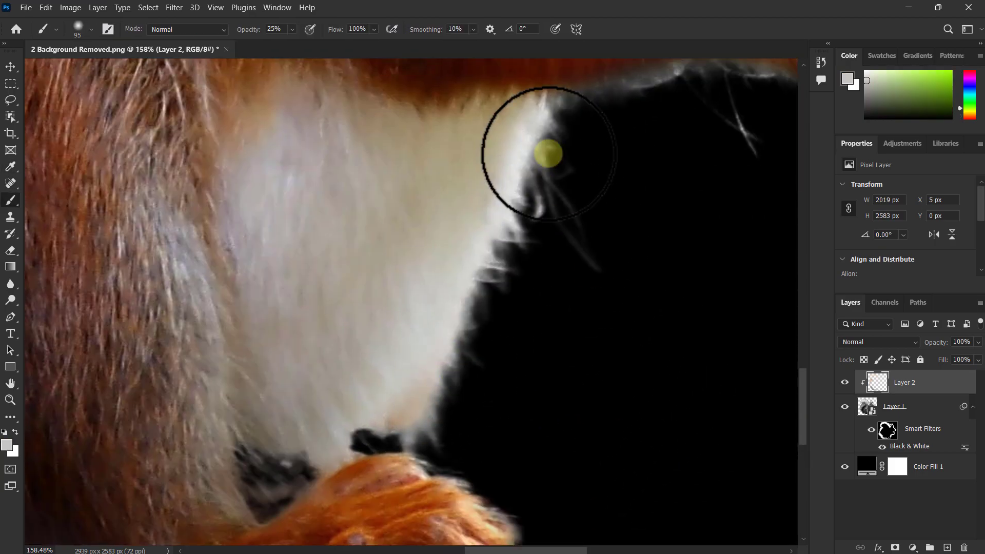
drag(575, 230, 474, 353)
scroll(686, 297, up, 6)
drag(686, 277, 410, 523)
Step: Sample nearby fur colors and paint over the gray edges of the front paws and forearm
alt+click(580, 355)
drag(598, 236, 607, 325)
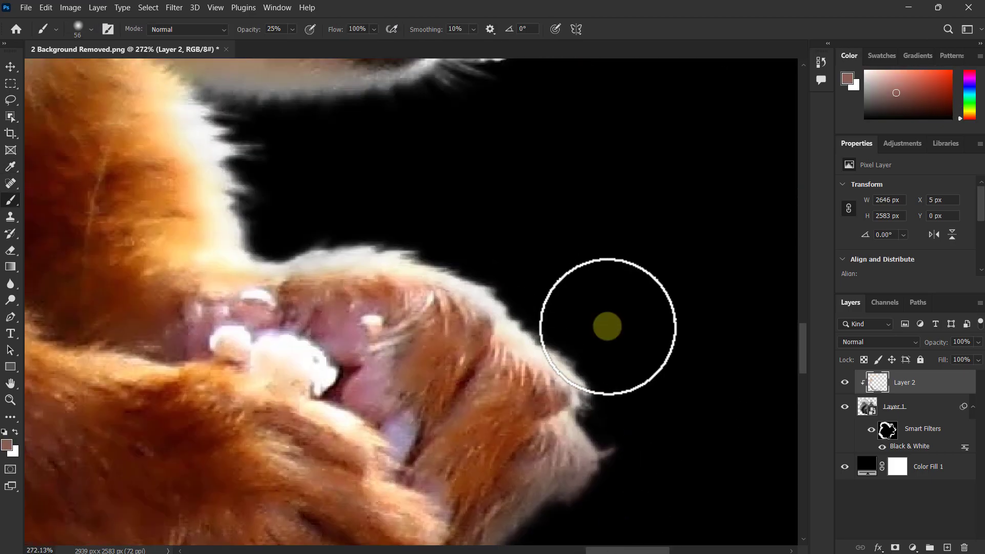
drag(354, 246, 486, 313)
alt+click(354, 303)
drag(395, 297, 354, 205)
drag(427, 217, 434, 374)
Step: Sample local fur tones and paint them along the desaturated edges of the chin, mouth and nose
alt+click(560, 303)
drag(675, 274, 486, 397)
alt+click(502, 339)
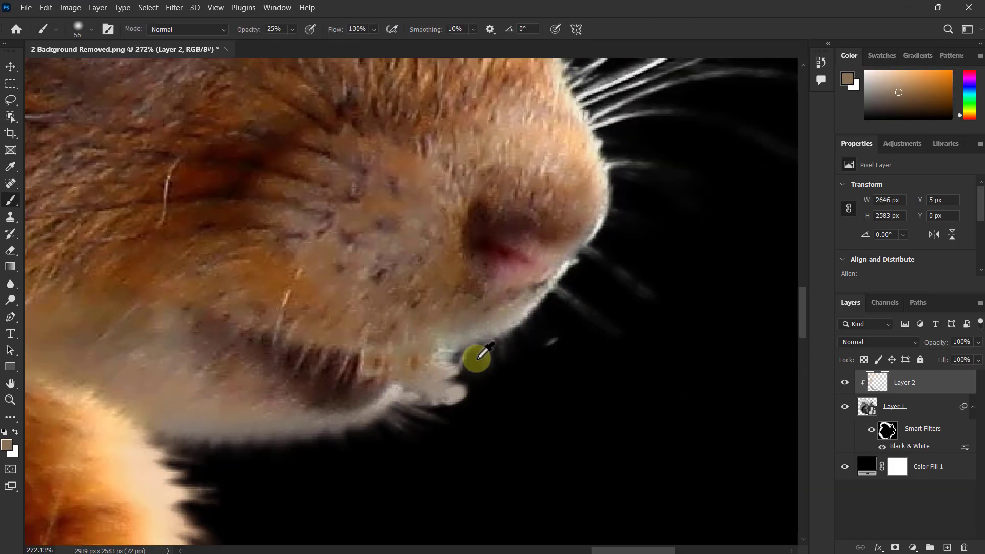
drag(579, 239, 516, 337)
alt+click(516, 337)
alt+click(540, 308)
mouse_move(596, 210)
mouse_down()
mouse_move(441, 357)
mouse_move(534, 424)
mouse_up()
drag(384, 94, 553, 289)
Step: Tint the edge of the forehead and the top of the head with sampled brown fur colors
drag(454, 188, 592, 337)
drag(403, 126, 541, 275)
alt+click(474, 277)
drag(488, 243, 603, 482)
alt+click(534, 215)
mouse_move(587, 374)
mouse_down()
mouse_move(554, 190)
mouse_move(590, 441)
mouse_up()
scroll(462, 231, down, 5)
drag(402, 143, 395, 256)
Step: Paint sampled fur color over the gray edges of the ears and ear tufts
scroll(411, 257, up, 3)
alt+click(457, 246)
drag(544, 154, 616, 302)
drag(515, 251, 550, 389)
drag(526, 287, 601, 426)
drag(359, 487, 431, 280)
alt+click(592, 363)
drag(401, 400, 498, 176)
scroll(688, 275, down, 3)
Step: Resample fur colors and touch up the remaining gray edges from the ear tufts and neck to the tail
drag(462, 411, 546, 245)
alt+click(441, 389)
alt+click(419, 308)
mouse_move(461, 231)
mouse_down()
mouse_move(539, 293)
mouse_move(436, 272)
mouse_up()
mouse_move(488, 218)
mouse_down()
mouse_move(616, 275)
mouse_move(633, 301)
mouse_up()
alt+click(616, 287)
drag(387, 83, 77, 308)
drag(101, 381, 204, 330)
Step: Hide the black color fill layer beneath the squirrel
key(ctrl+0)
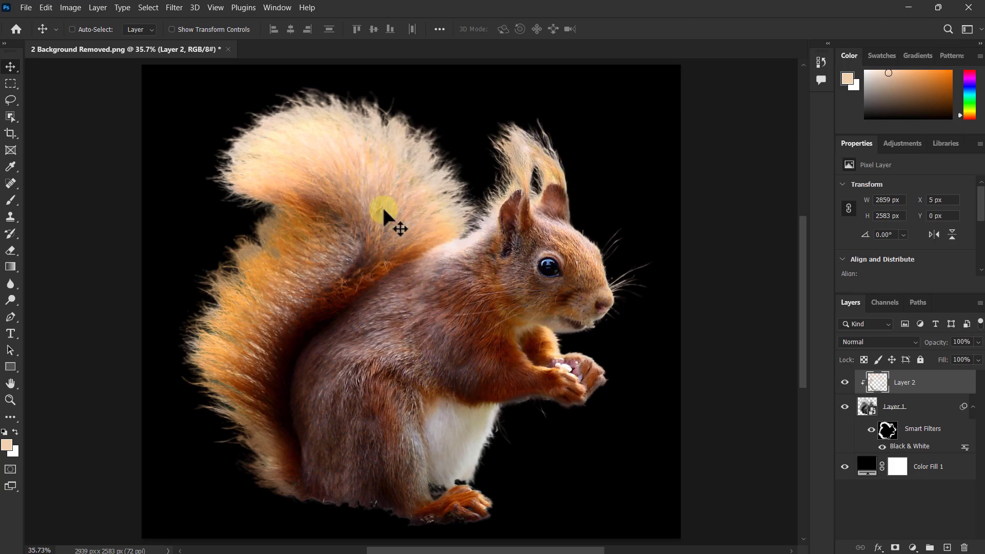
click(845, 467)
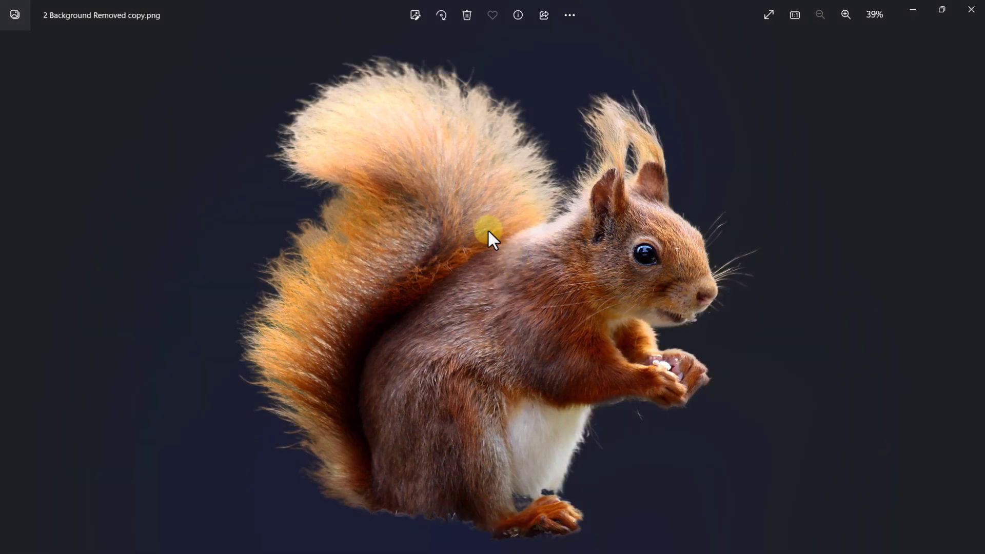
Step: Compare 2 Background Removed copy.png with the original 2 Background Removed.png in the image viewer
click(490, 333)
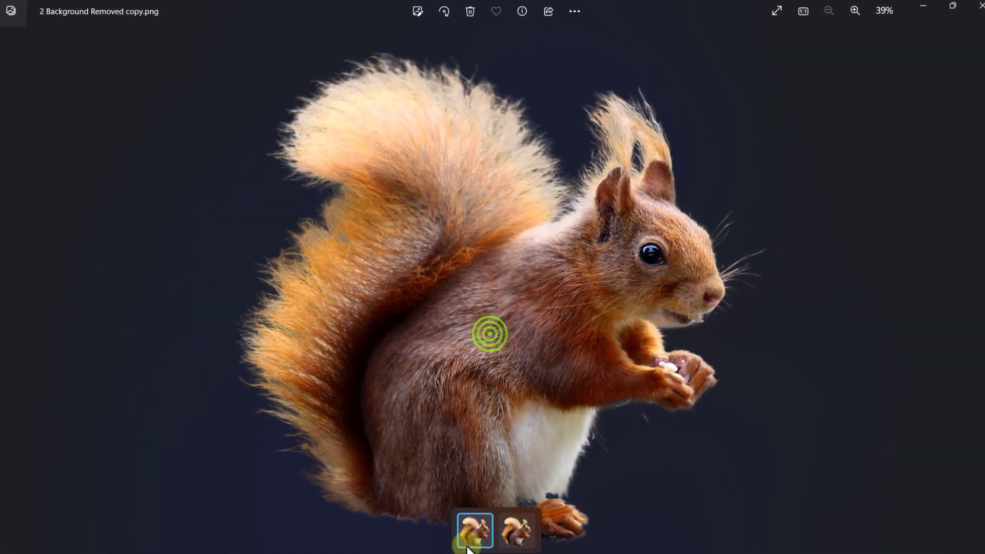
click(529, 531)
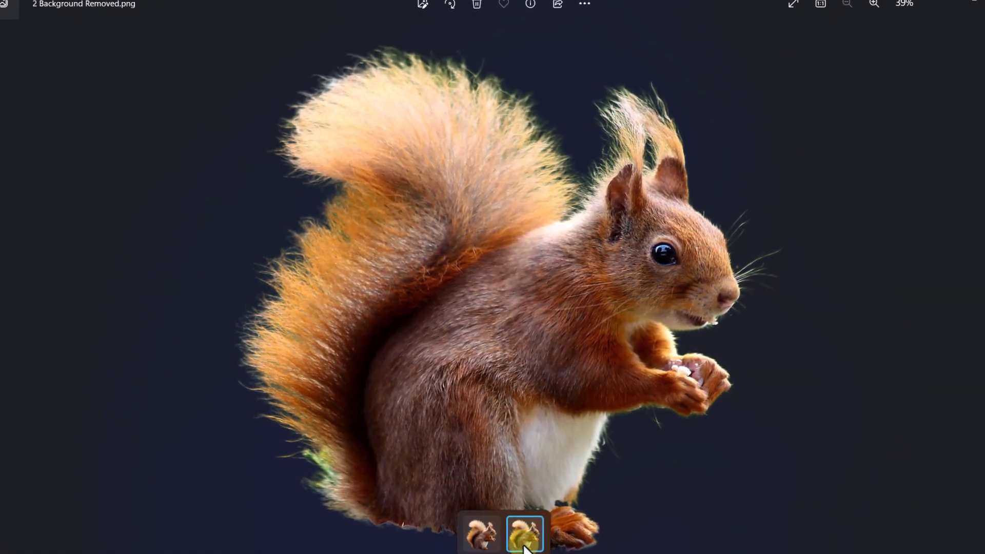
click(483, 533)
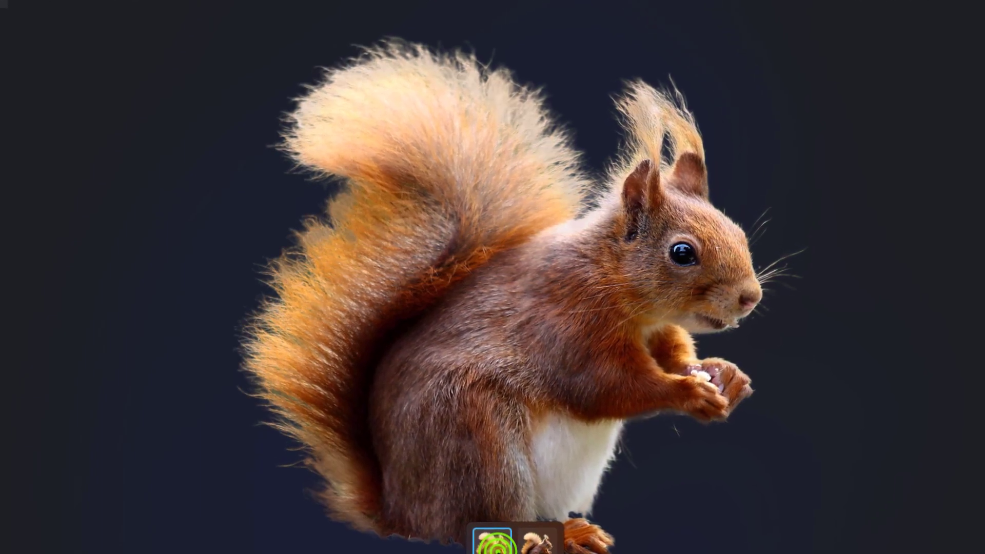